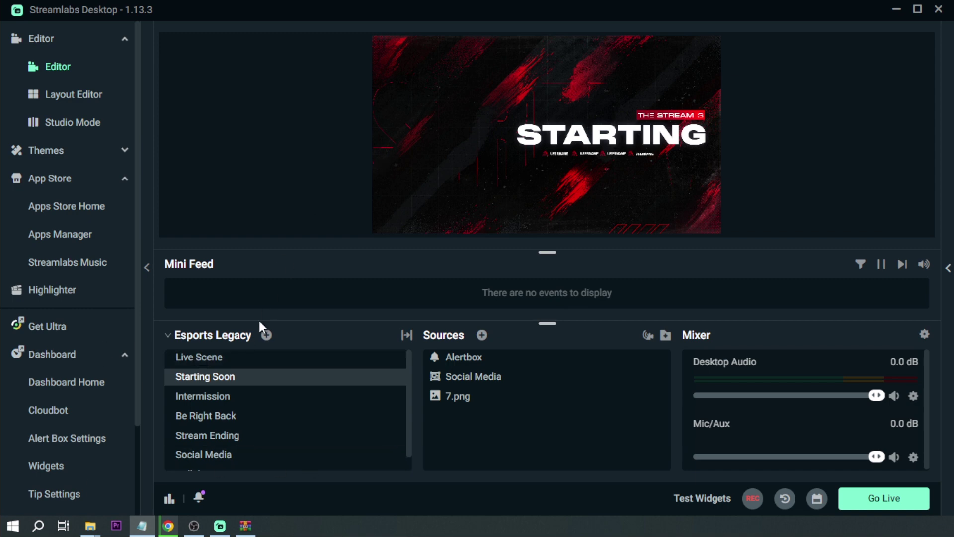
Add a new scene transition named Arrow Up and set its type to Stinger
click(407, 336)
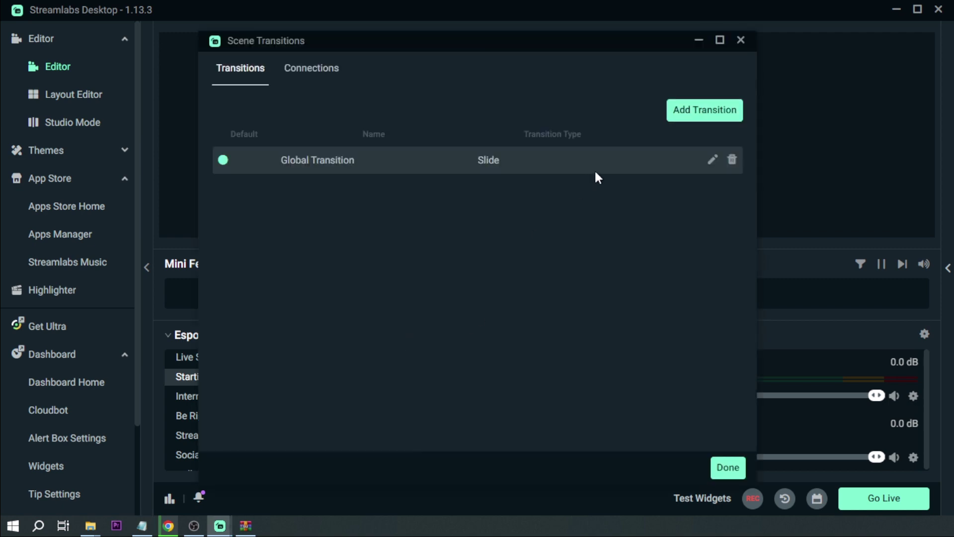
click(701, 113)
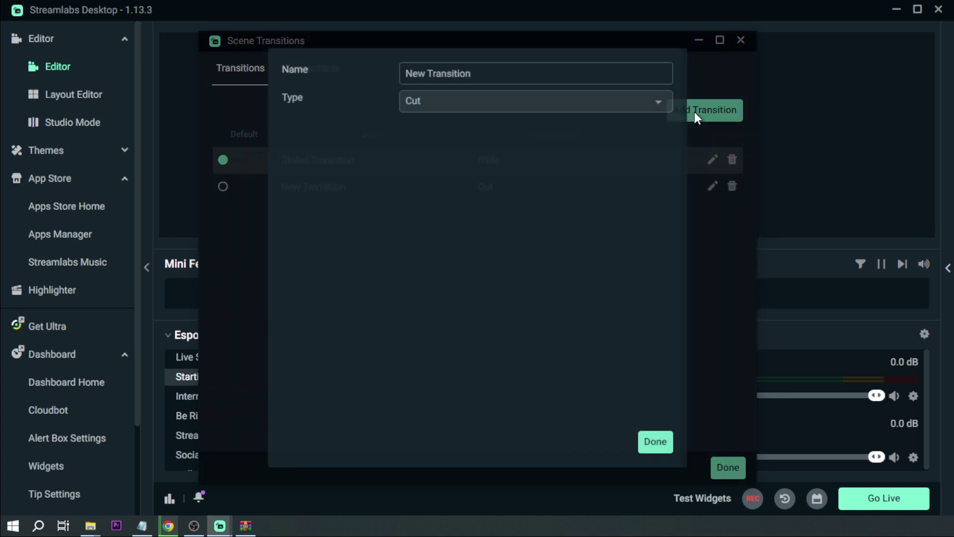
click(497, 76)
drag(496, 75, 402, 74)
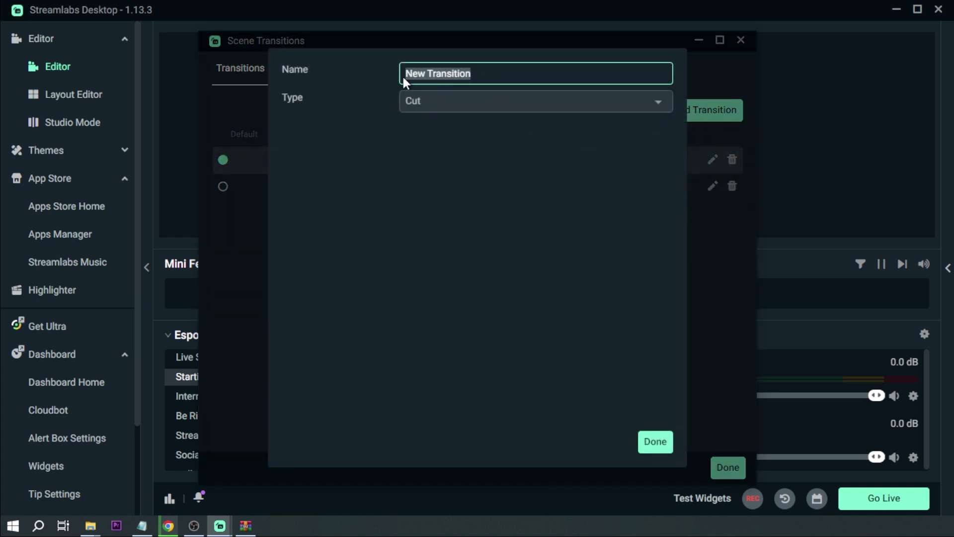
click(503, 76)
triple_click(511, 81)
text(Arrow Up)
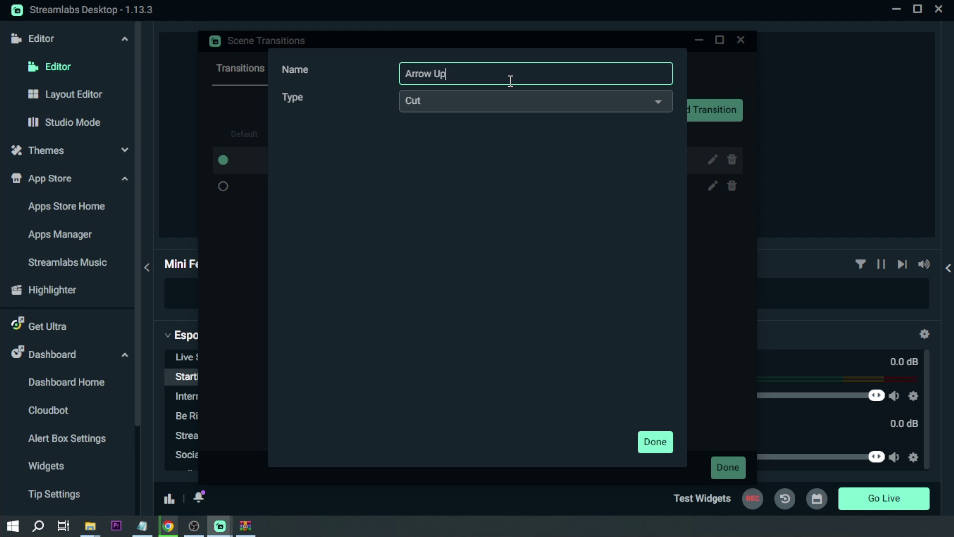
click(635, 101)
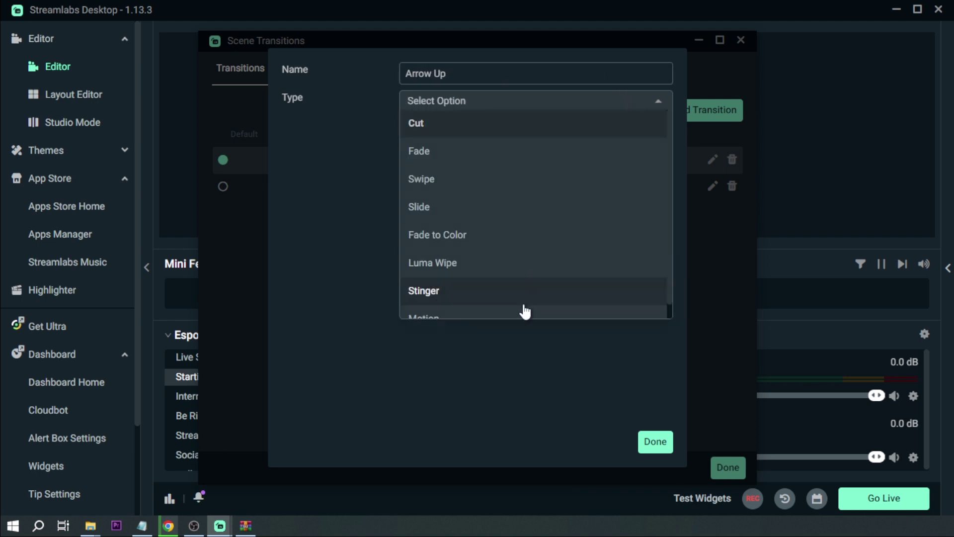
click(481, 291)
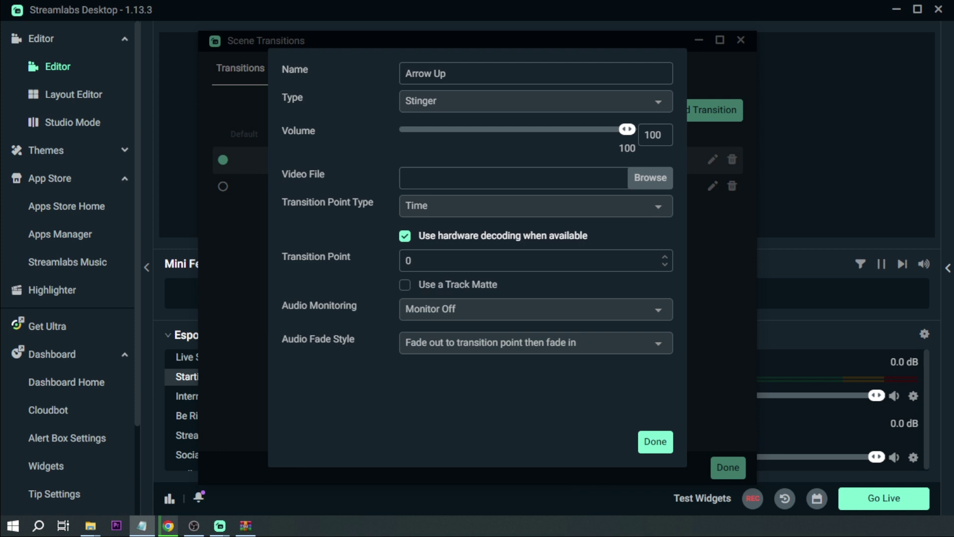
Load the Arrow Wipe (Red) file from the MOV folder as the stinger's video file
drag(621, 281, 452, 246)
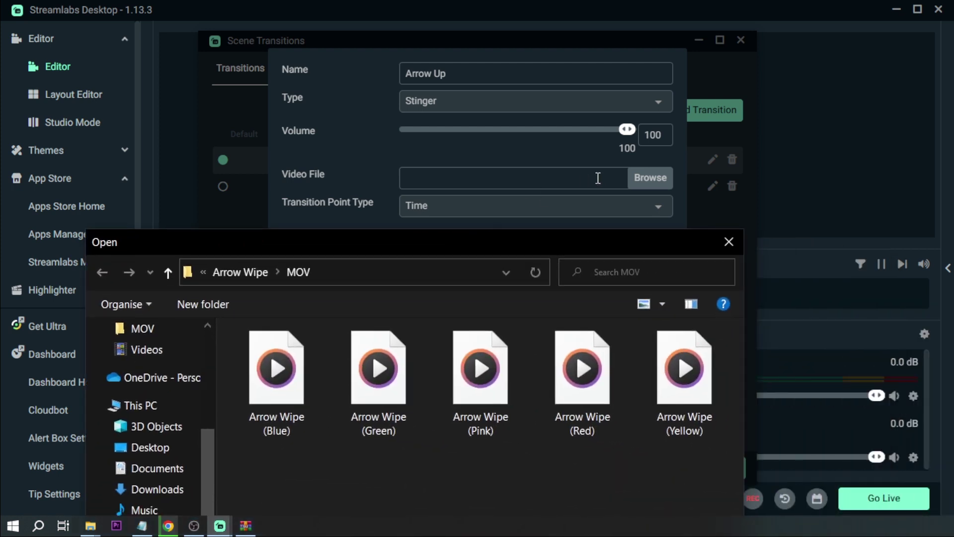
click(637, 179)
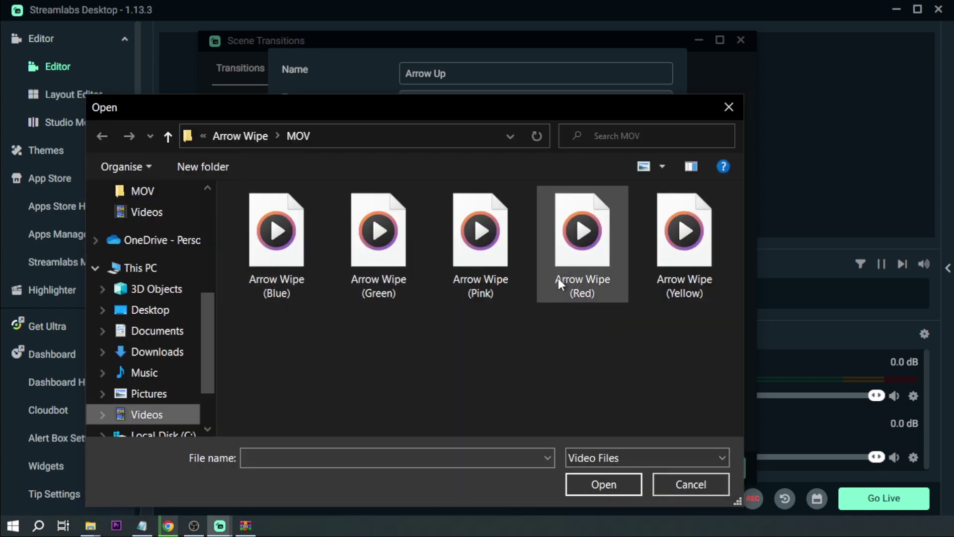
click(574, 268)
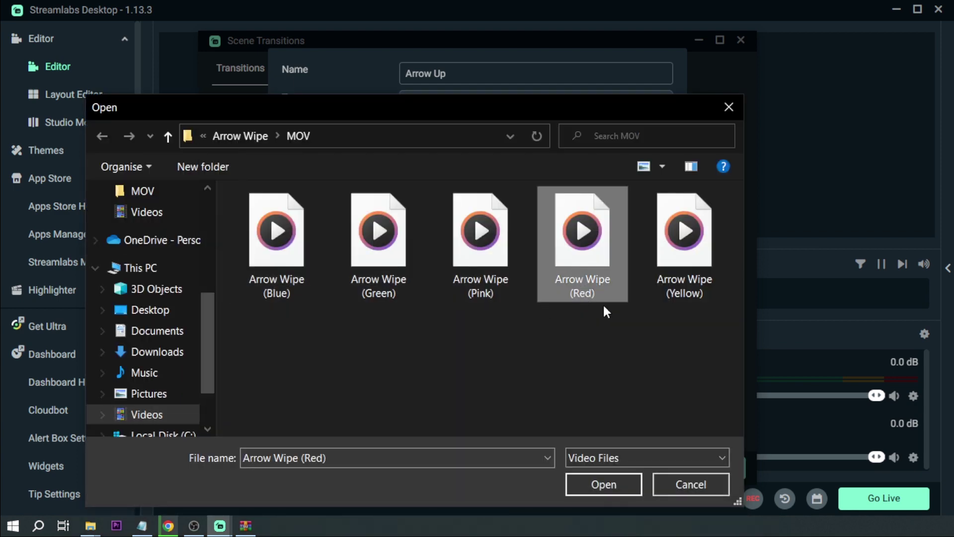
double_click(589, 261)
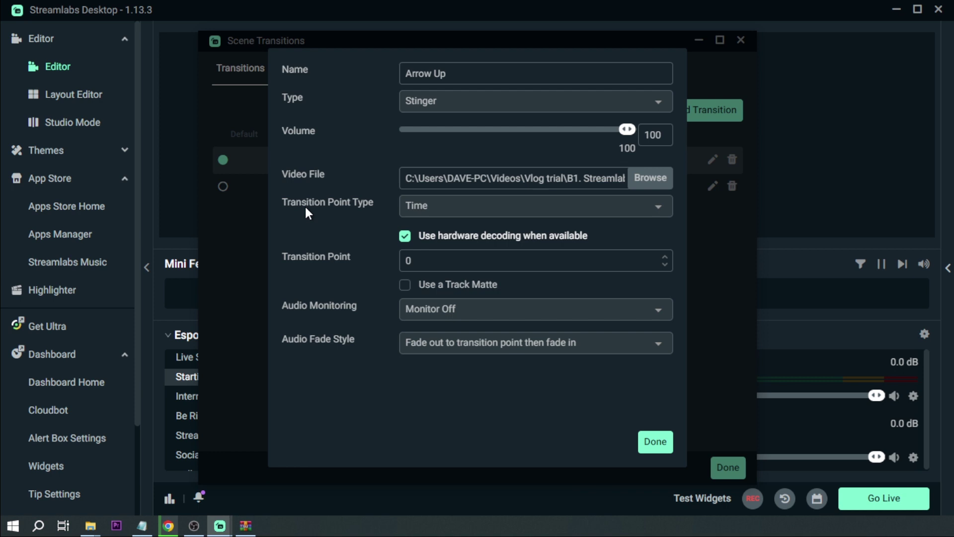
Set the stinger's transition point type to Frame
click(425, 204)
click(425, 205)
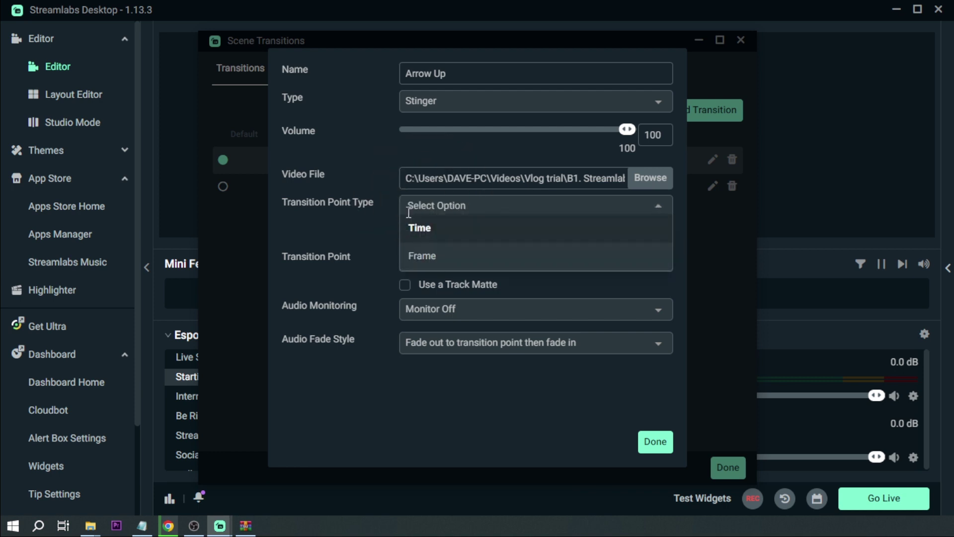
click(376, 211)
click(423, 205)
click(445, 255)
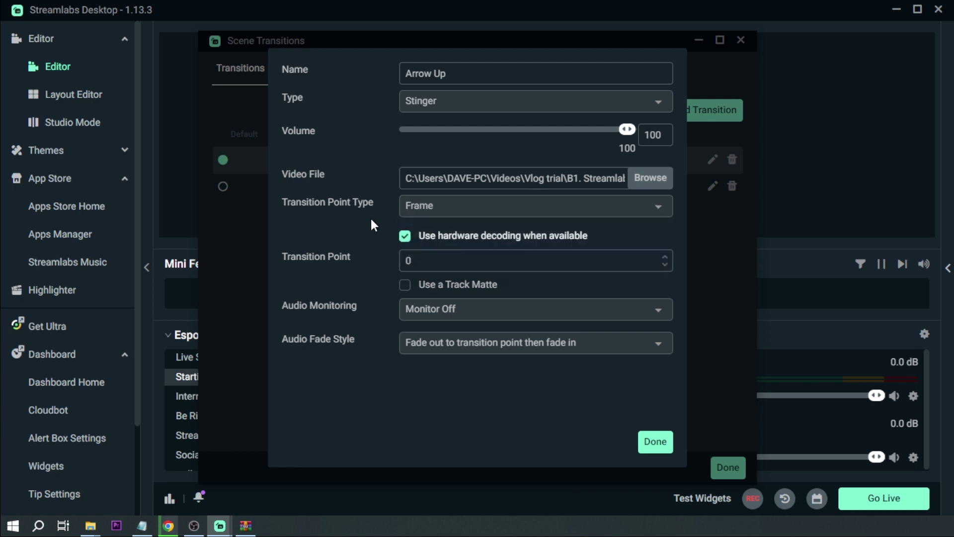
Set the stinger's transition point to frame 30 and save the transition
click(405, 257)
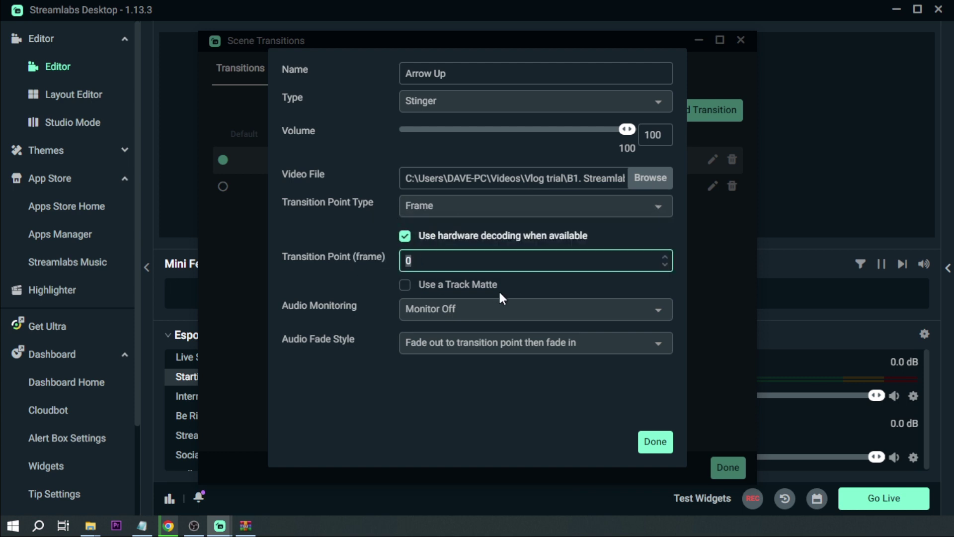
text(30)
drag(432, 264, 358, 268)
click(425, 257)
drag(450, 259, 382, 267)
click(357, 257)
drag(440, 260, 368, 262)
click(395, 271)
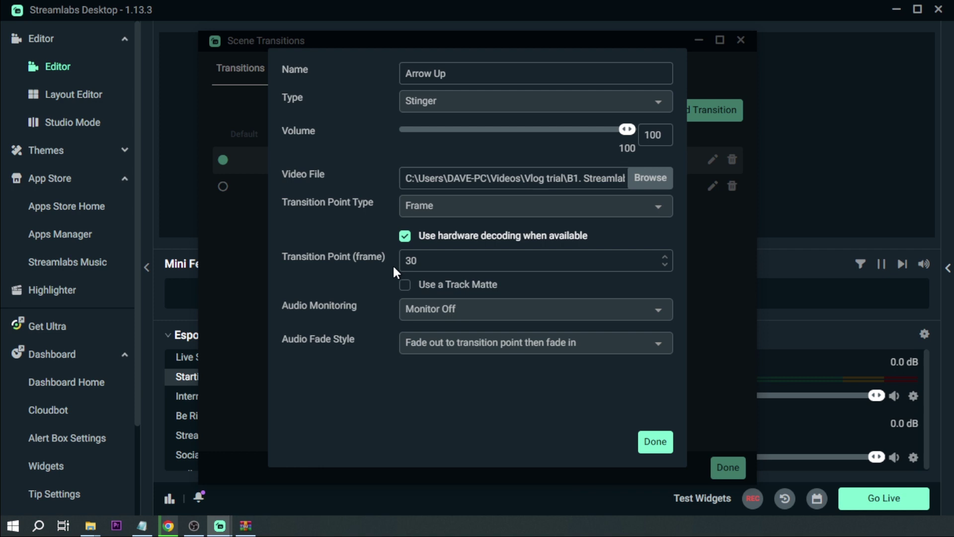
click(656, 443)
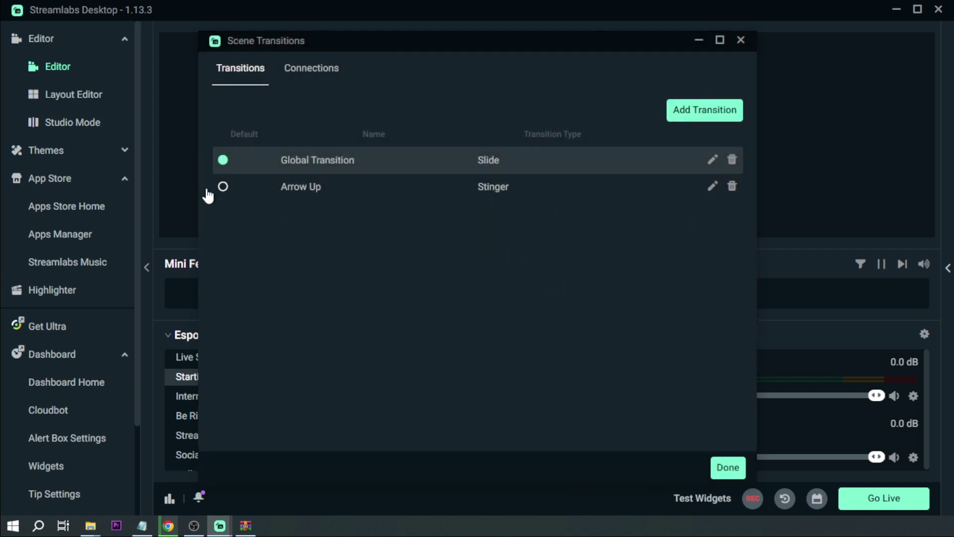
Make Arrow Up the default transition and test it by switching to the Intermission scene and back to Starting Soon
click(223, 187)
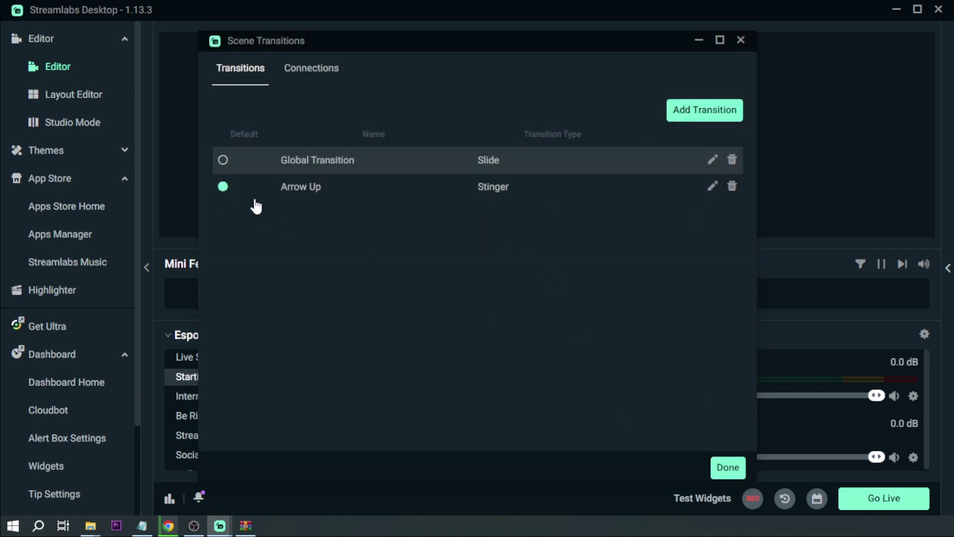
click(726, 467)
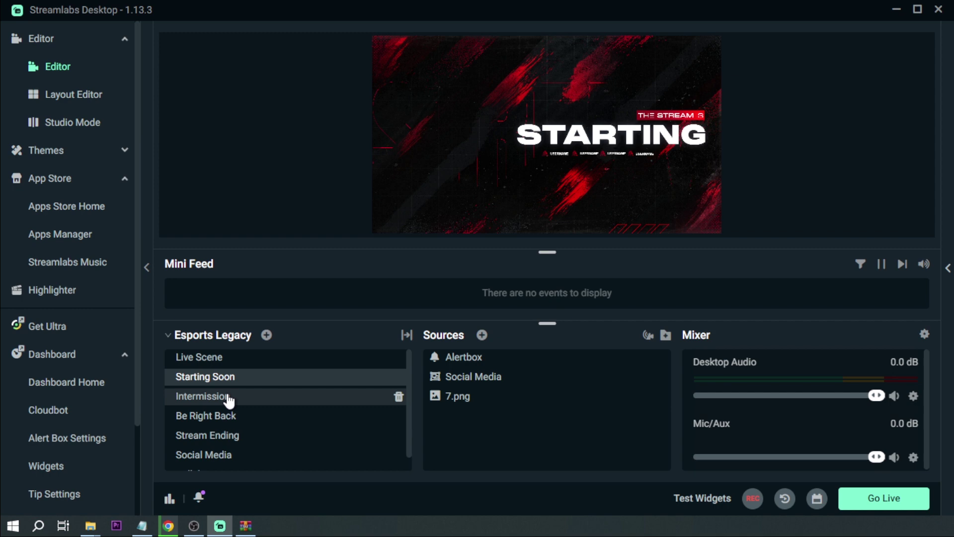
click(229, 397)
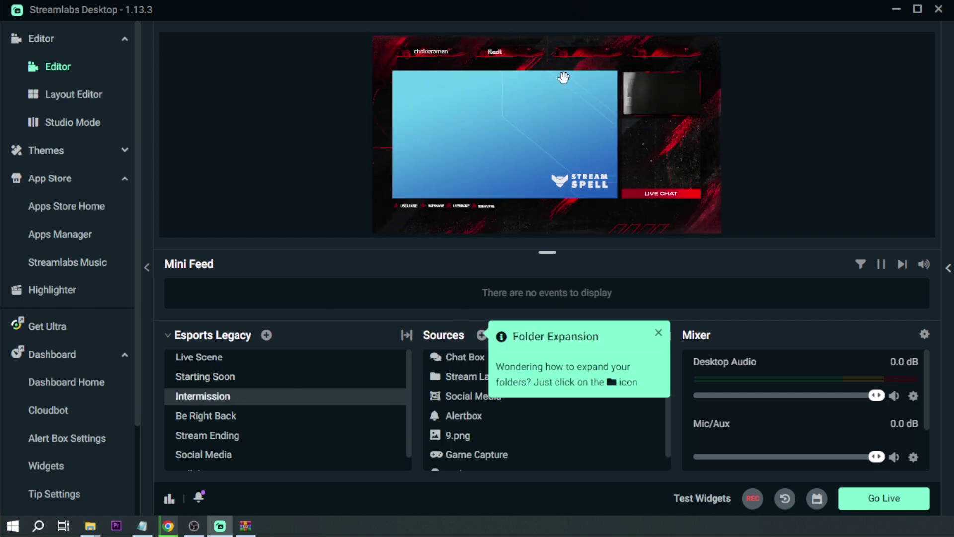
click(248, 386)
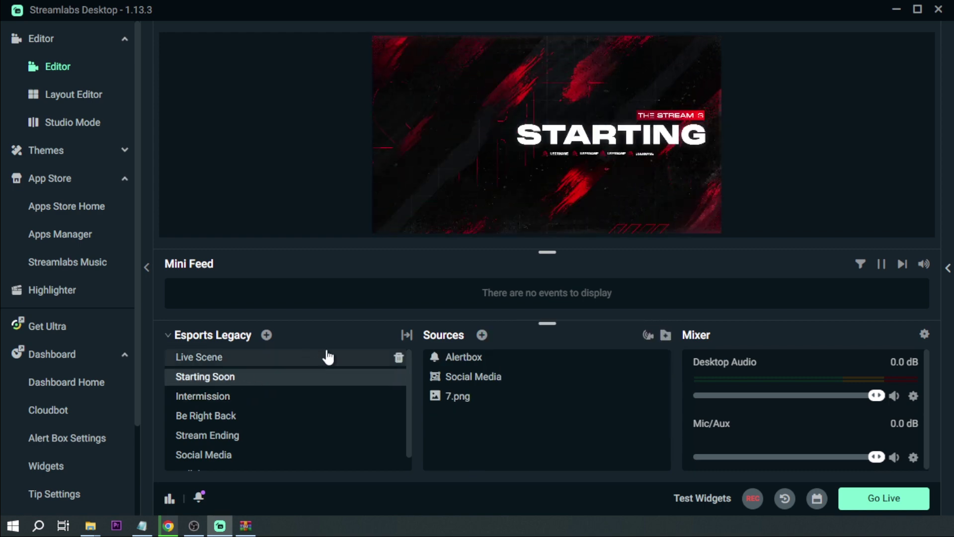
Set Arrow Up's transition point to frame 5 and test it by switching to the Intermission and Be Right Back scenes
click(406, 335)
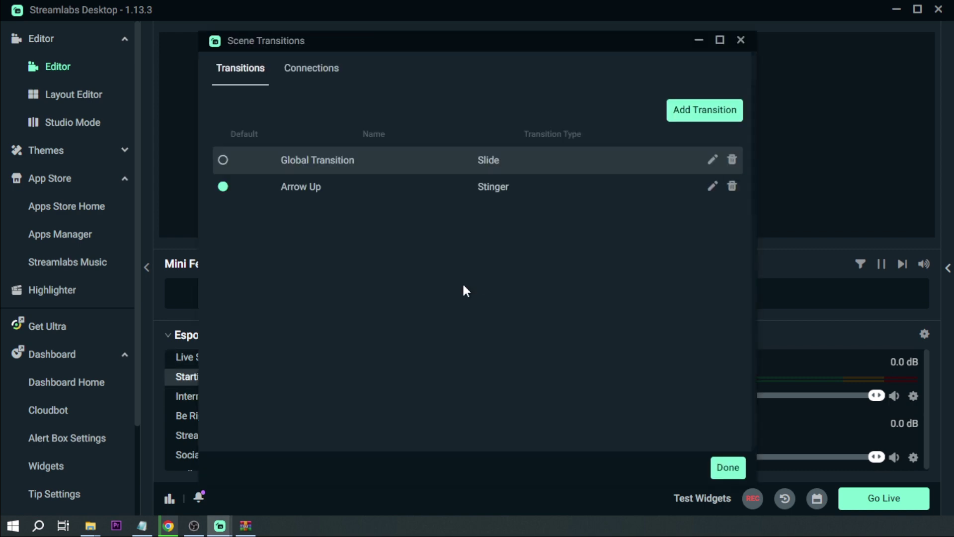
click(713, 187)
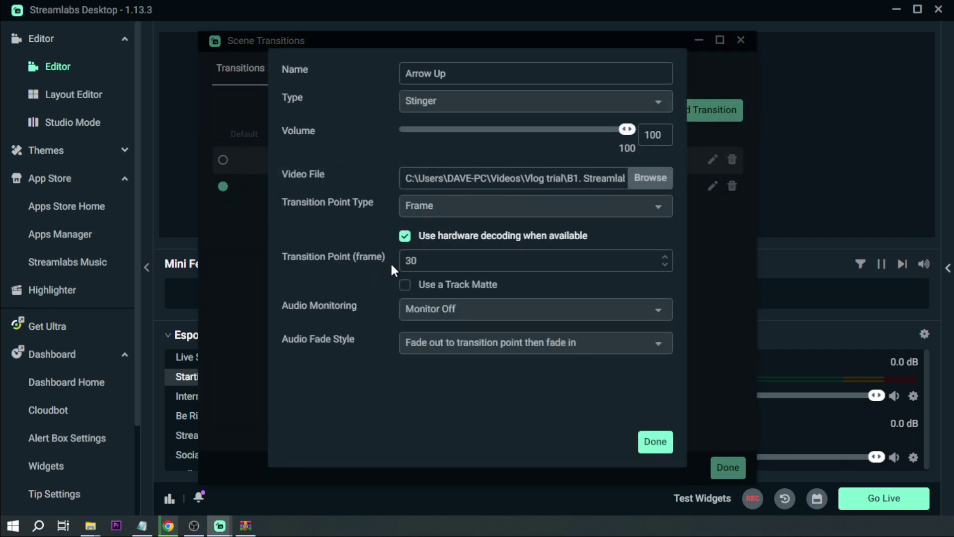
click(451, 267)
text(10)
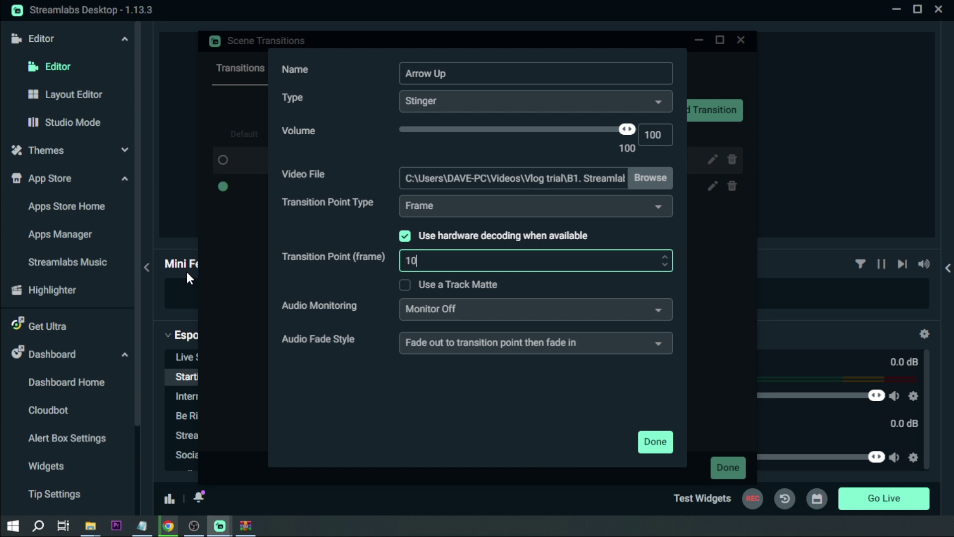
key(ctrl+a)
text(5)
click(655, 441)
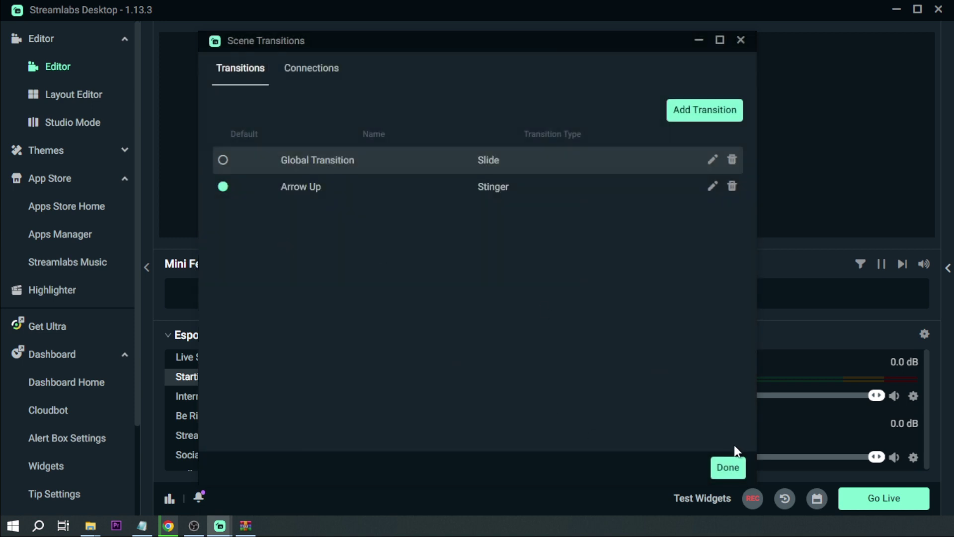
click(728, 468)
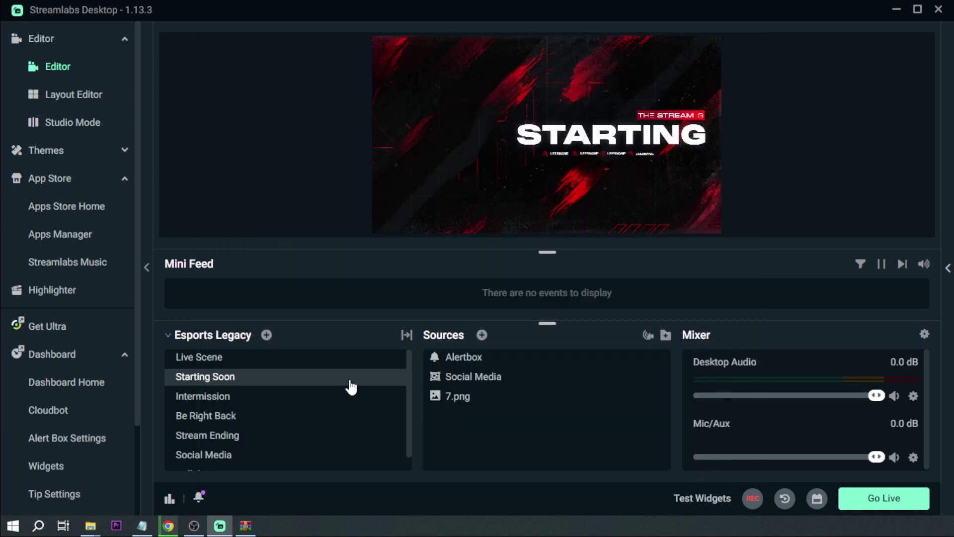
click(310, 397)
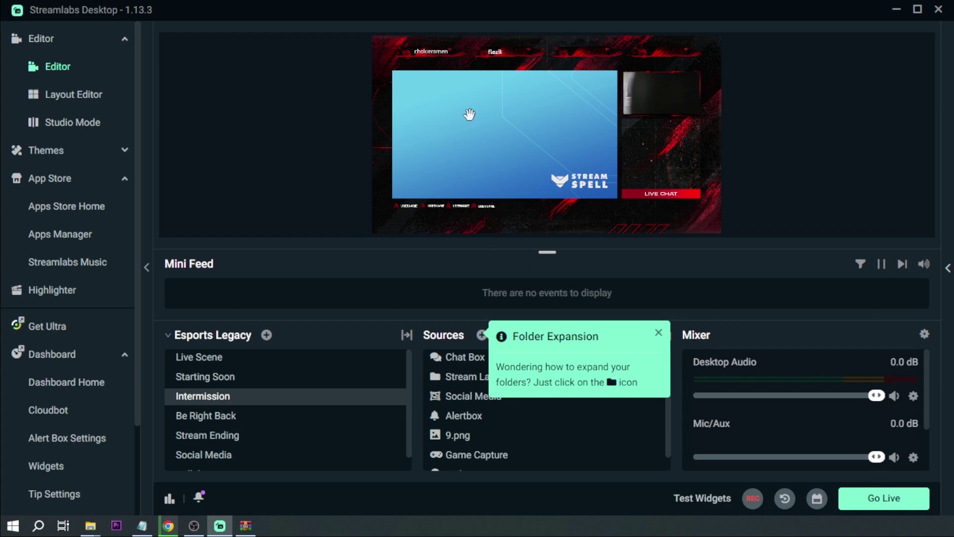
click(274, 419)
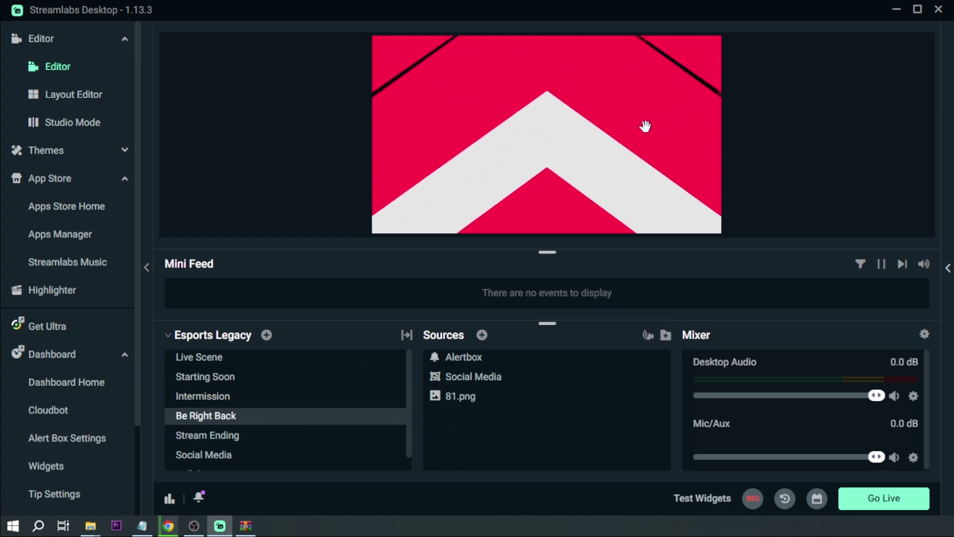
Set the Arrow Up stinger's transition point back to frame 30 and close the transition settings
click(407, 335)
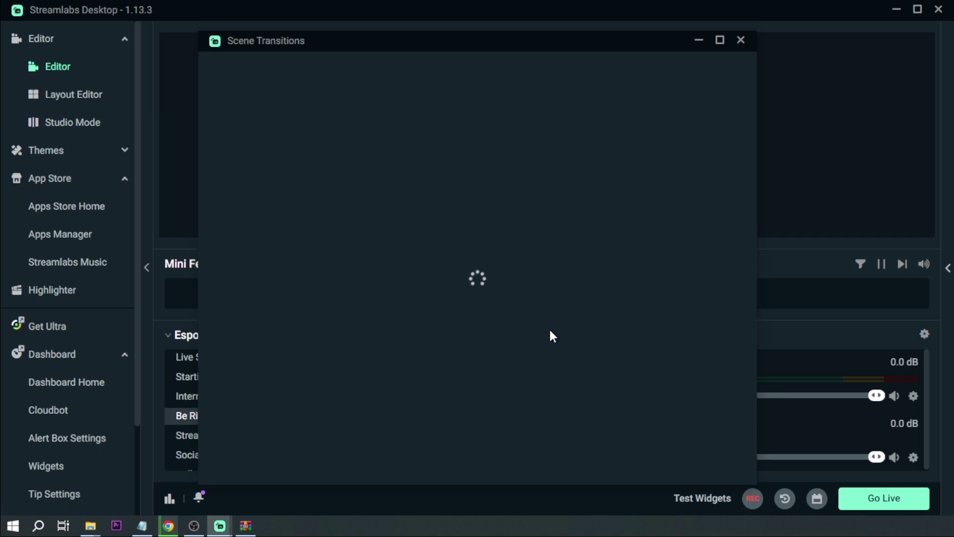
click(712, 186)
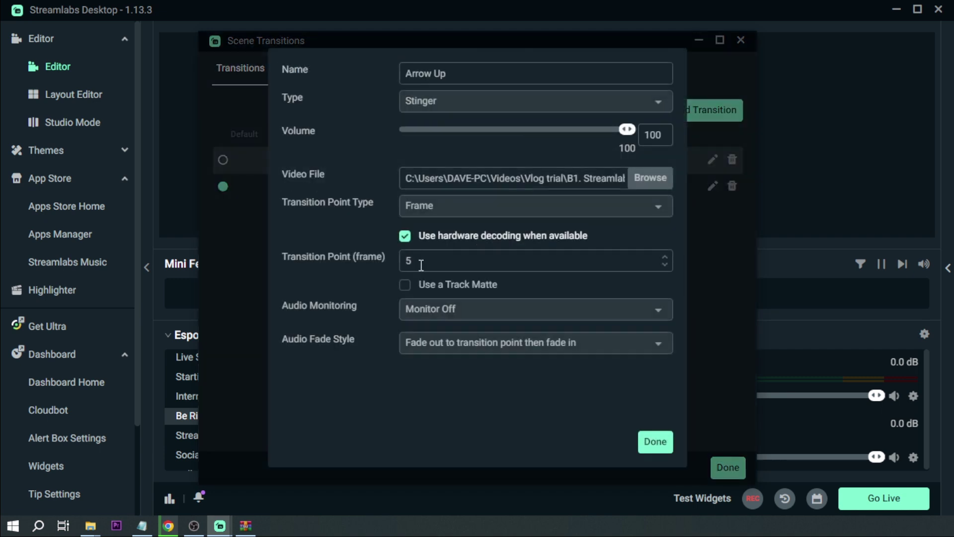
double_click(417, 260)
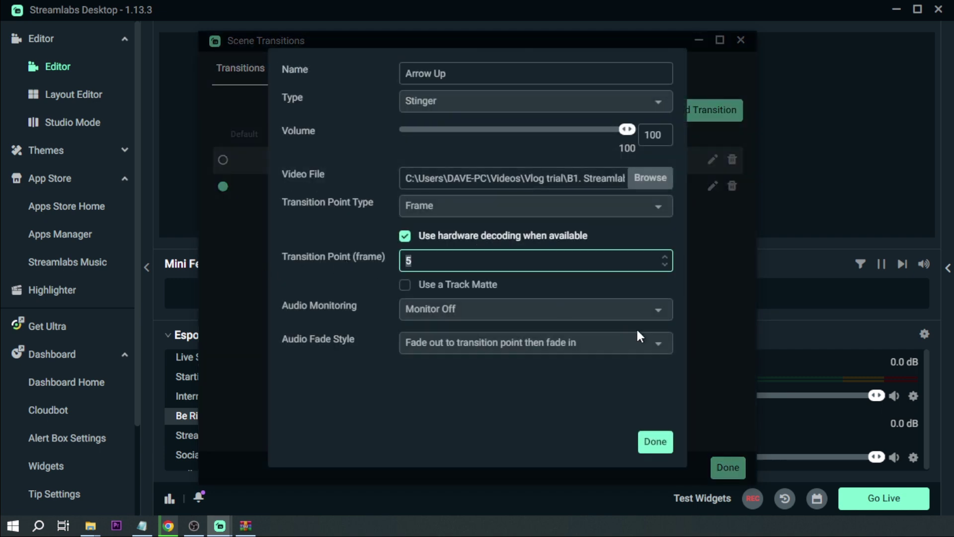
text(30)
click(655, 442)
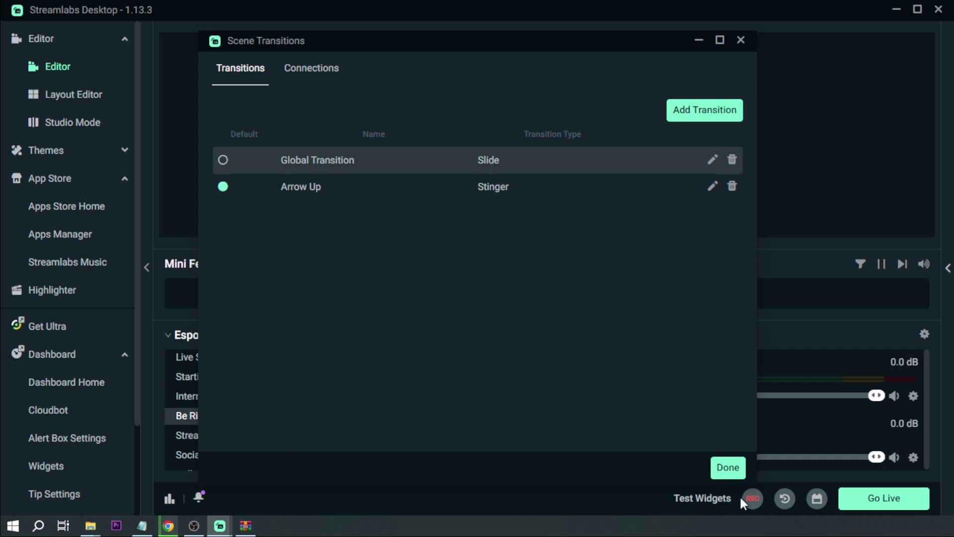
click(728, 467)
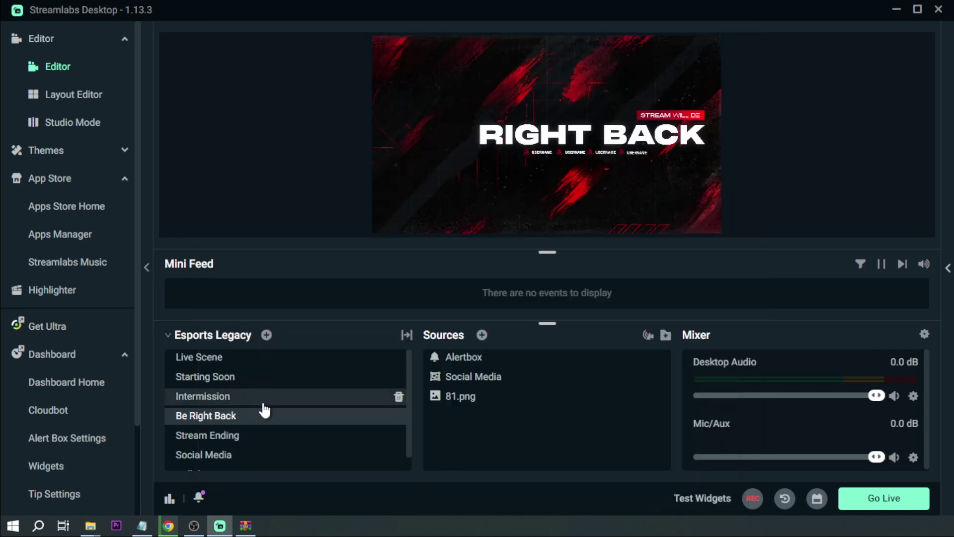
Preview the adjusted stinger by switching to Live Scene and from there to Starting Soon
scroll(250, 422, down, 1)
scroll(250, 421, up, 1)
click(244, 367)
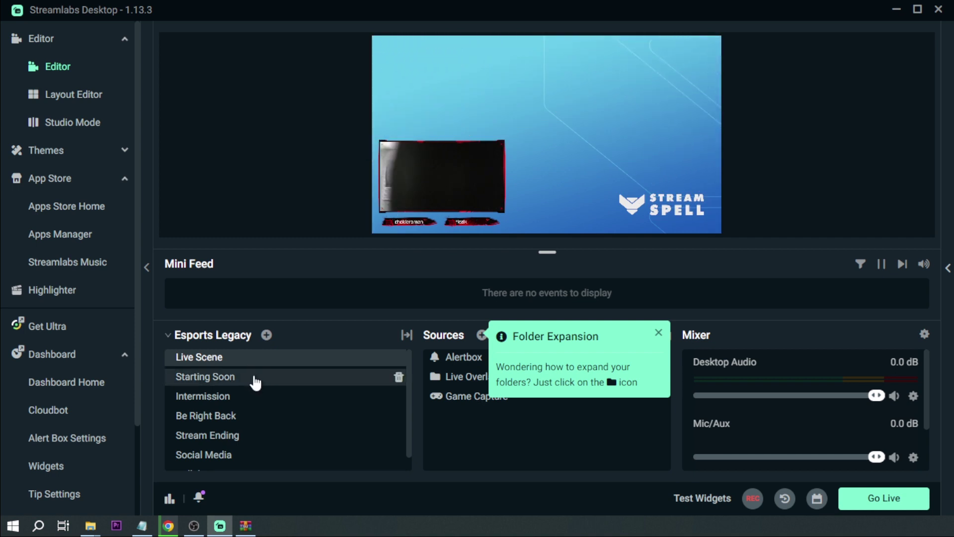
click(254, 380)
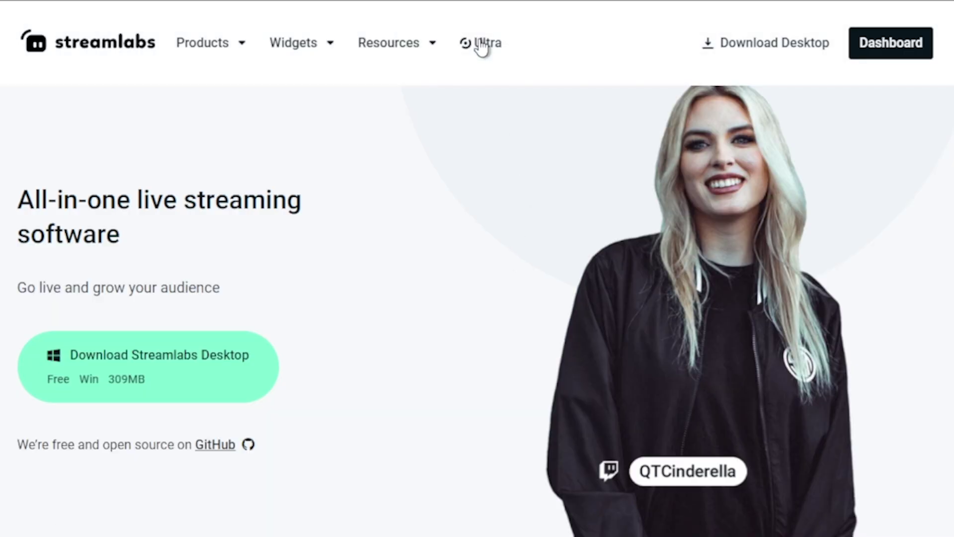
Switch to the Streamlabs website in the browser and examine the Ultra plan page and the Video Editor feature page
click(479, 44)
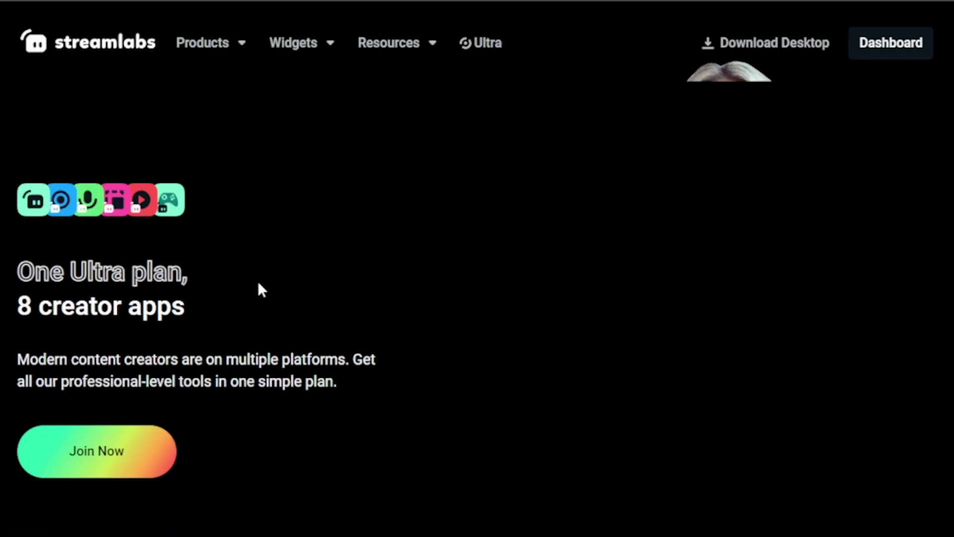
scroll(272, 283, down, 10)
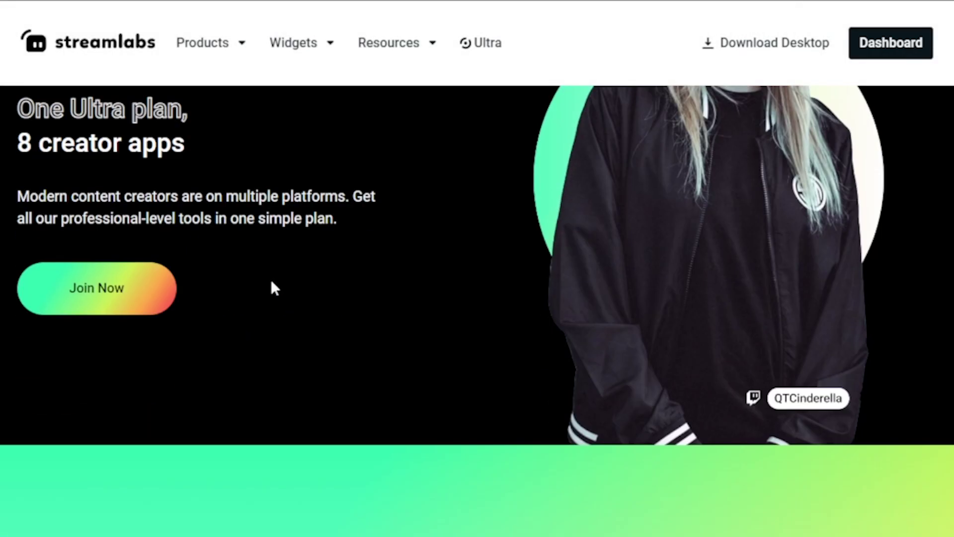
scroll(272, 284, down, 5)
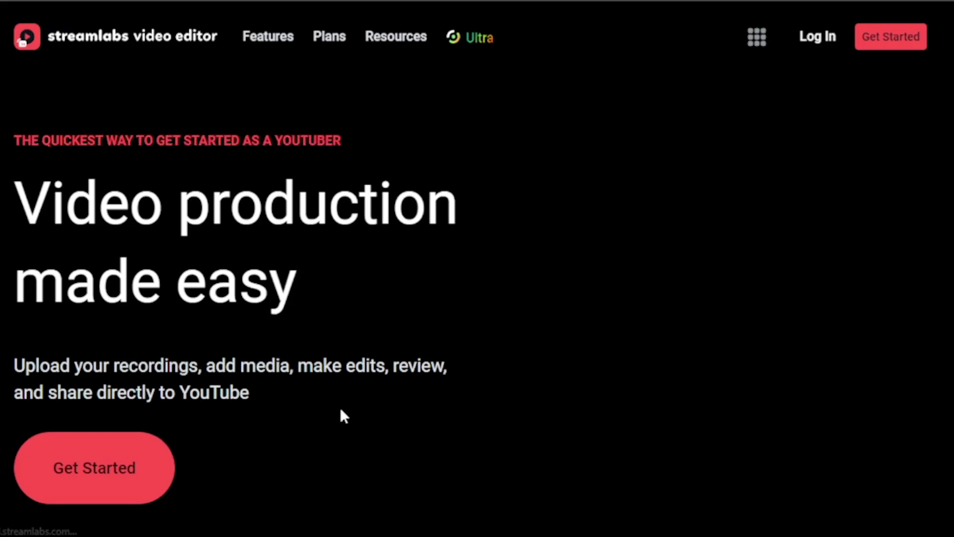
scroll(340, 409, down, 10)
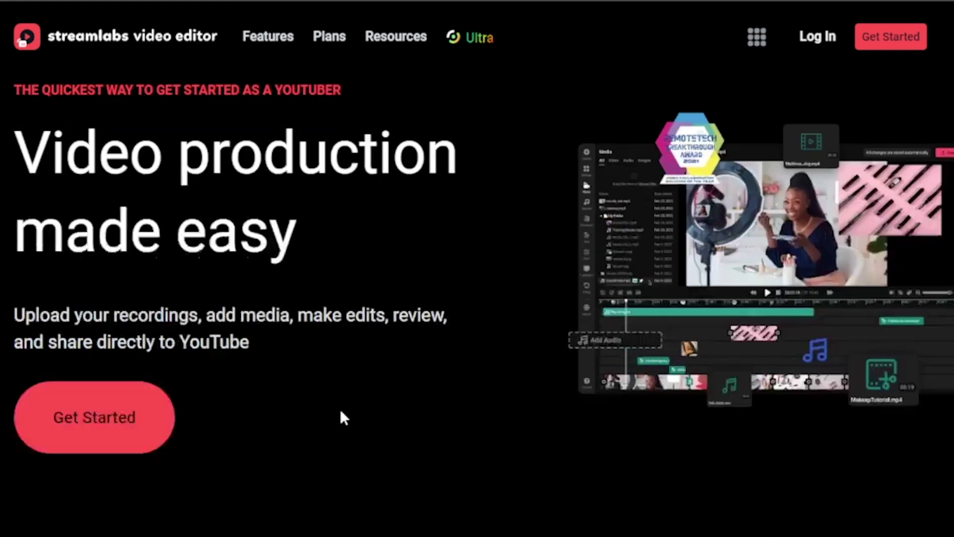
scroll(360, 407, down, 8)
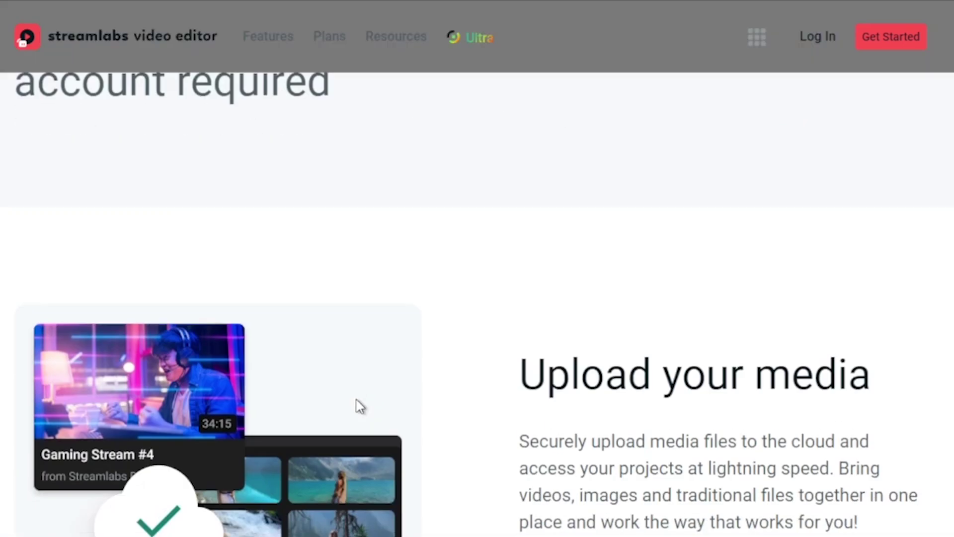
scroll(360, 407, down, 8)
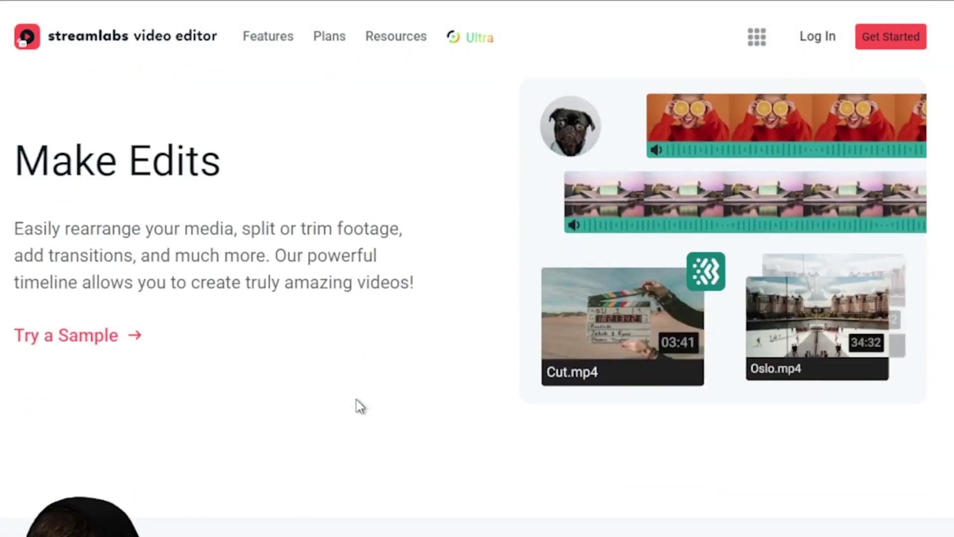
scroll(360, 407, down, 10)
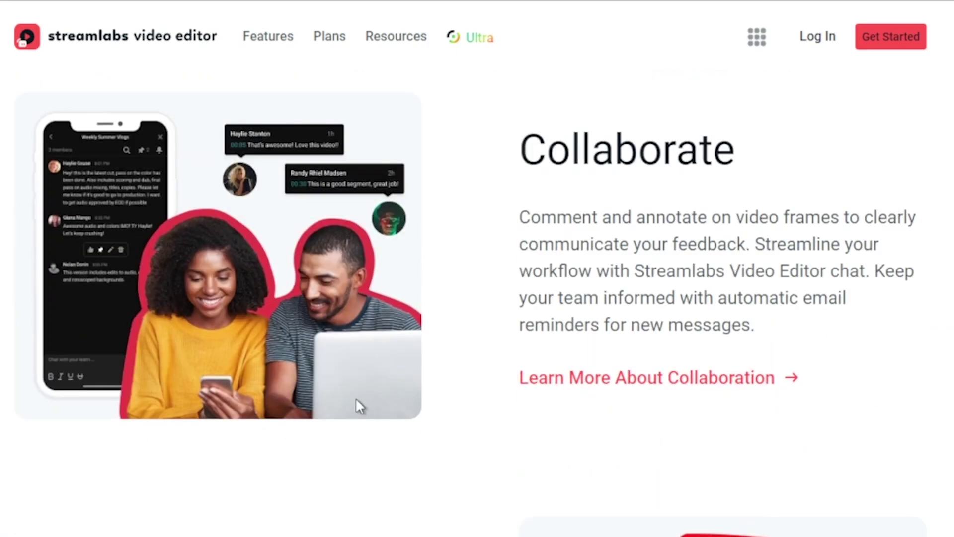